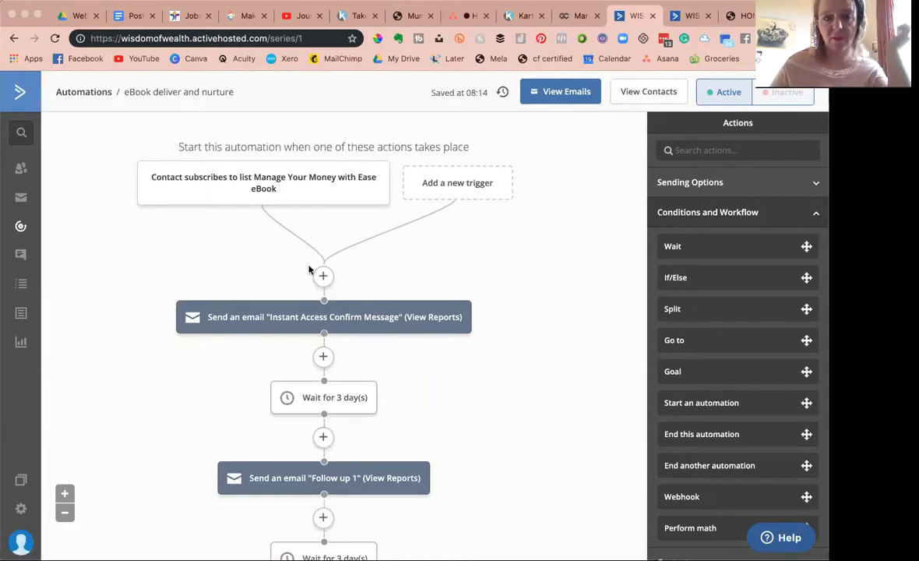
- Look over the eBook deliver and nurture automation and preview its Instant Access Confirm Message and Follow up 1 emails
{"action": "mouse_move", "coordinate": [249, 317]}
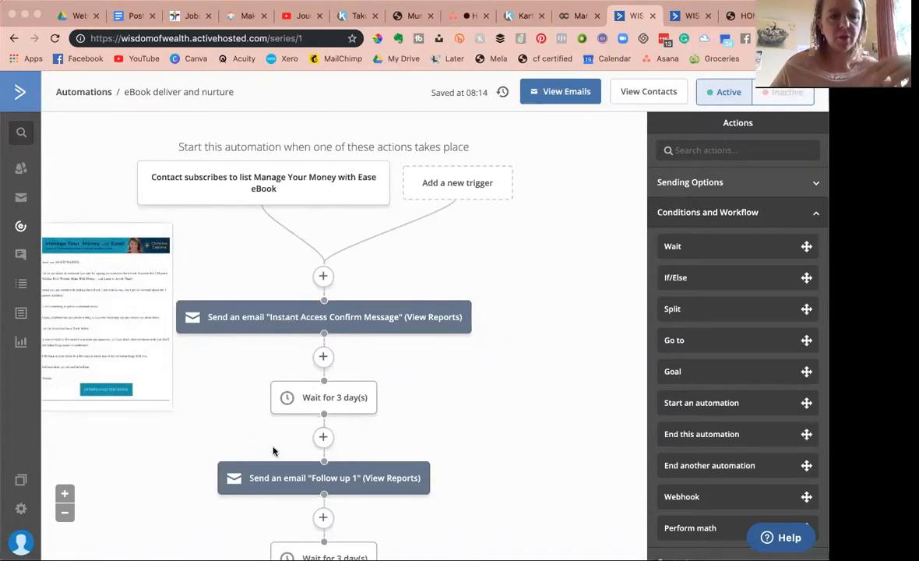
{"action": "mouse_move", "coordinate": [272, 478]}
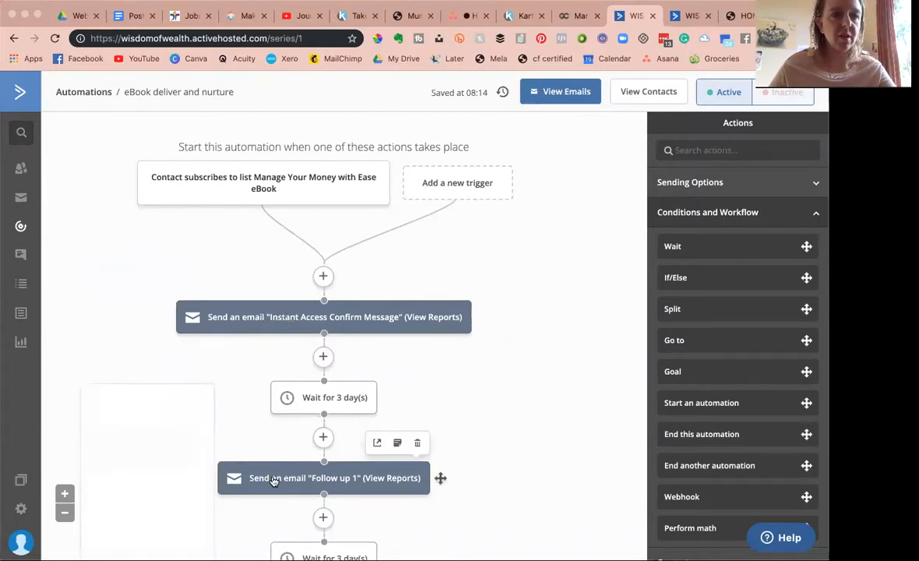
{"action": "scroll", "coordinate": [273, 479], "scroll_direction": "down", "scroll_amount": 1}
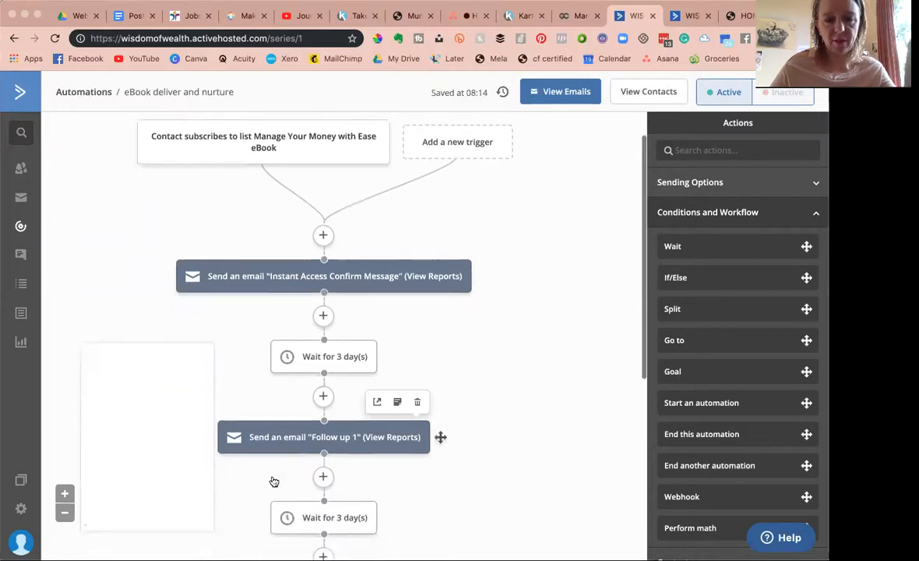
{"action": "scroll", "coordinate": [281, 424], "scroll_direction": "up", "scroll_amount": 1}
{"action": "scroll", "coordinate": [280, 426], "scroll_direction": "down", "scroll_amount": 5}
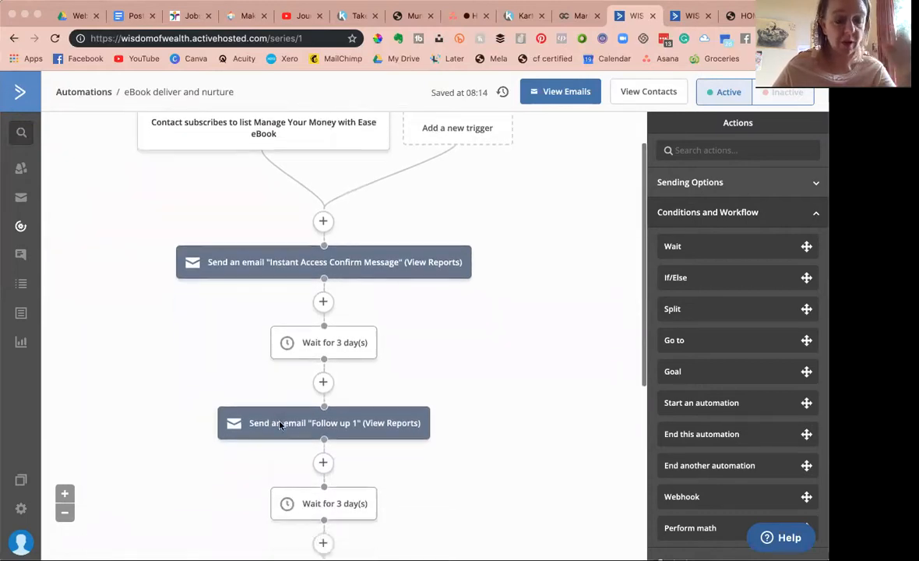
{"action": "scroll", "coordinate": [279, 401], "scroll_direction": "up", "scroll_amount": 5}
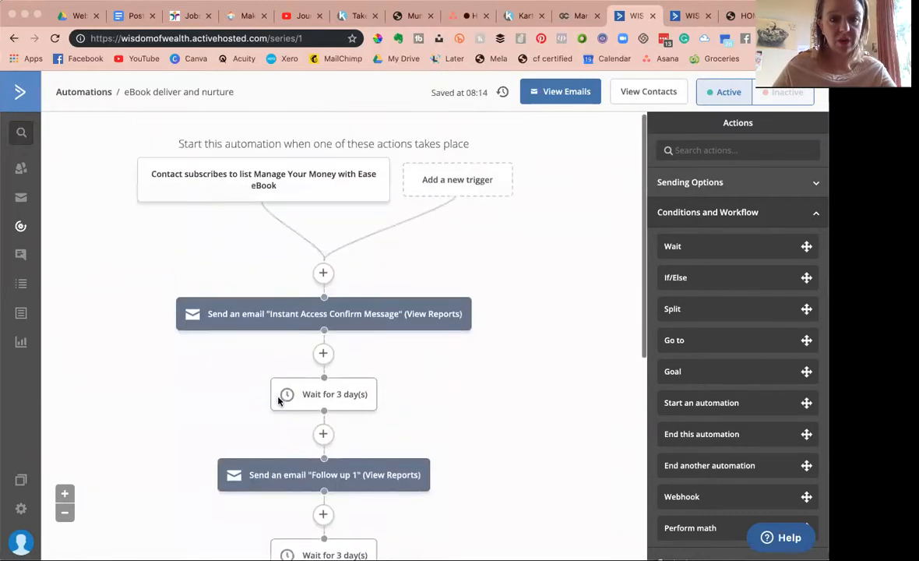
- Open the "Instant Access Confirm Message" email in the editor and read it down to the download button
{"action": "mouse_move", "coordinate": [391, 322]}
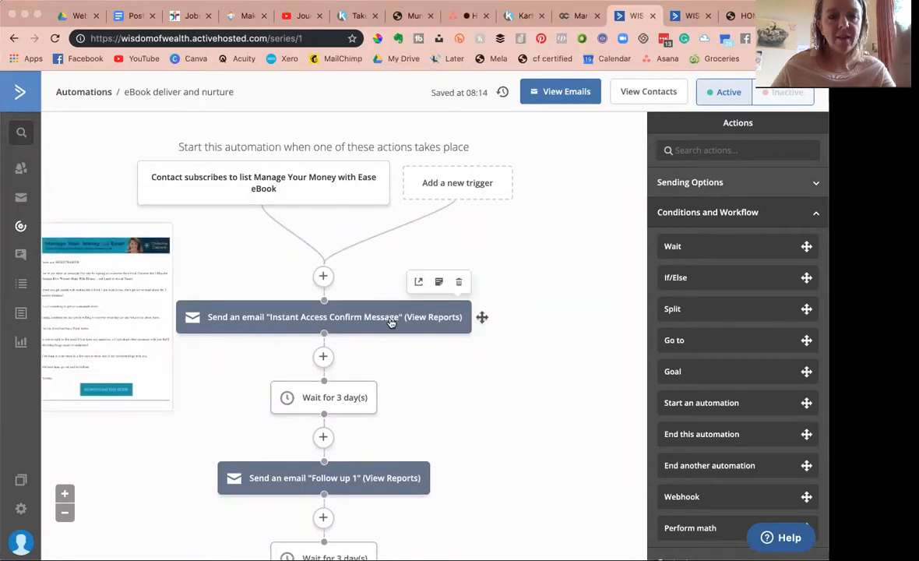
{"action": "left_click", "coordinate": [418, 282]}
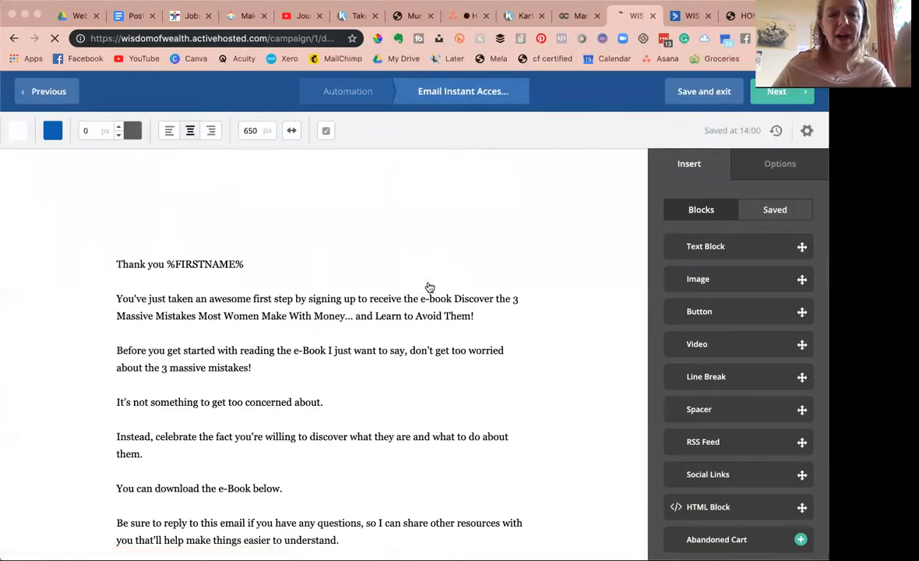
{"action": "scroll", "coordinate": [296, 420], "scroll_direction": "down", "scroll_amount": 1}
{"action": "scroll", "coordinate": [296, 420], "scroll_direction": "up", "scroll_amount": 1}
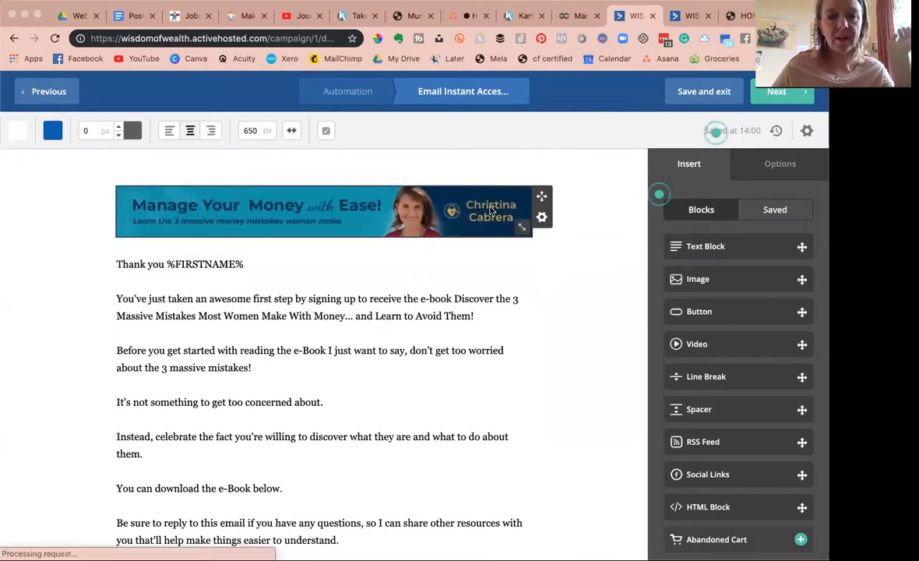
{"action": "scroll", "coordinate": [419, 359], "scroll_direction": "down", "scroll_amount": 2}
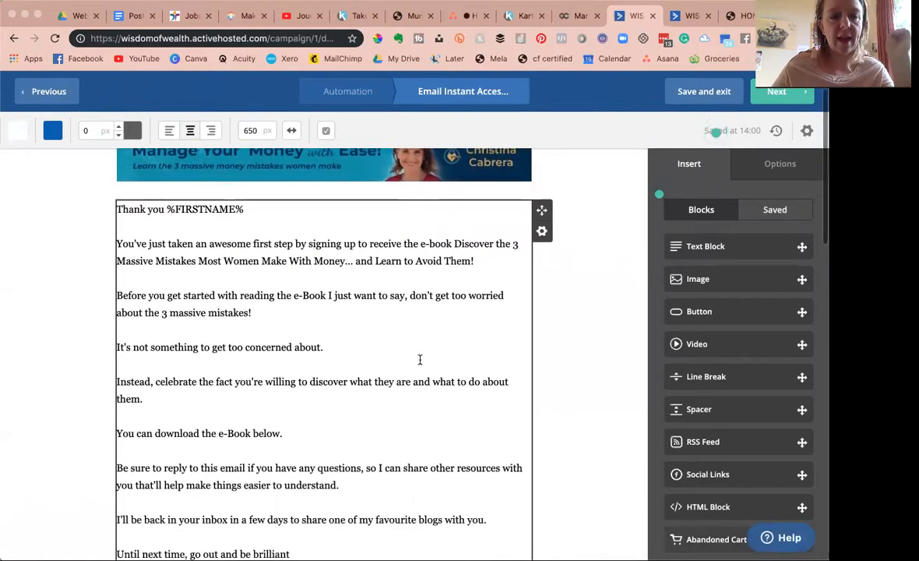
{"action": "scroll", "coordinate": [419, 359], "scroll_direction": "down", "scroll_amount": 3}
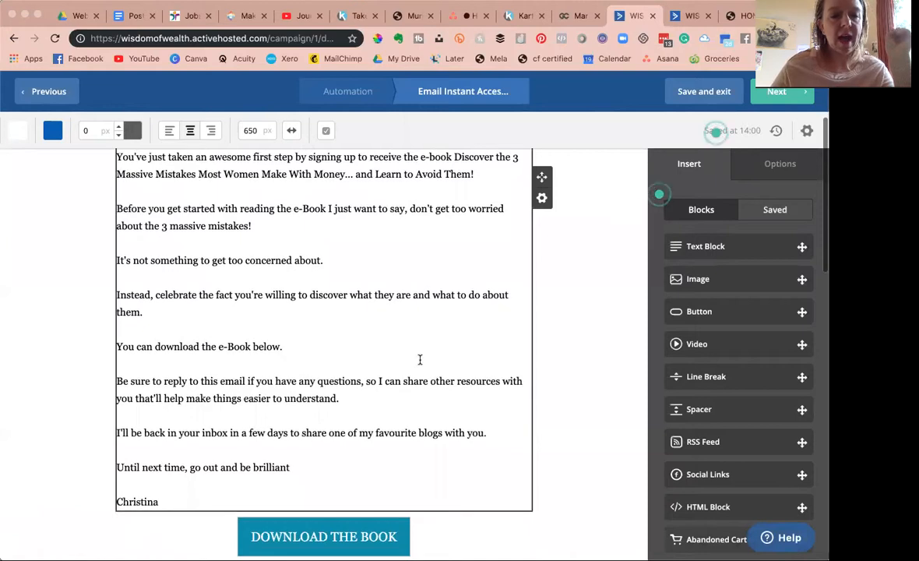
{"action": "scroll", "coordinate": [418, 359], "scroll_direction": "down", "scroll_amount": 2}
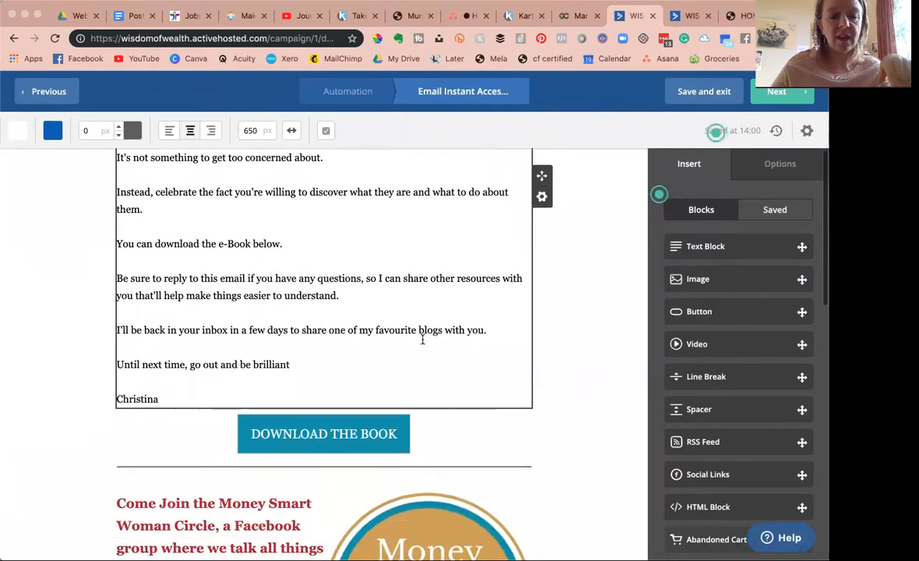
- Show the link and style options of the DOWNLOAD THE BOOK button and review the email from its header banner
{"action": "left_click", "coordinate": [338, 434]}
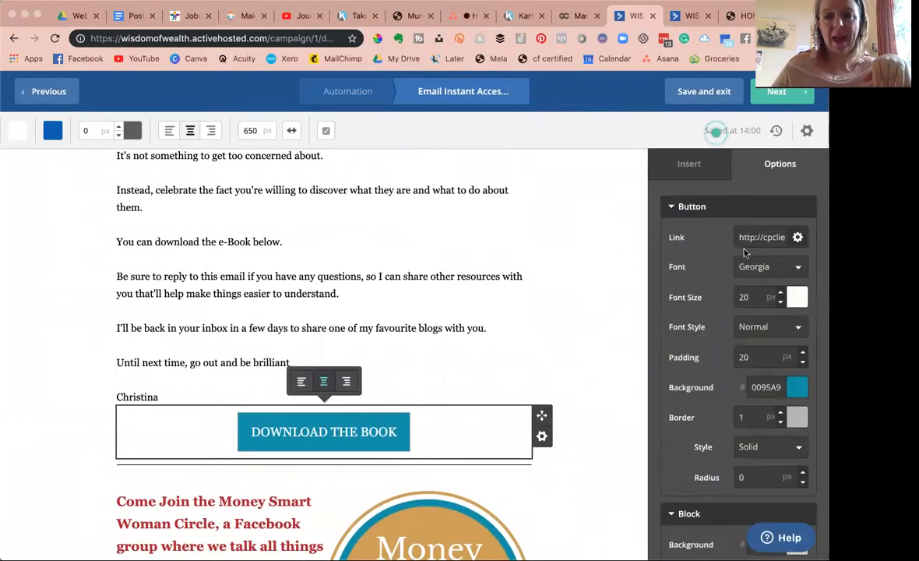
{"action": "scroll", "coordinate": [466, 288], "scroll_direction": "up", "scroll_amount": 6}
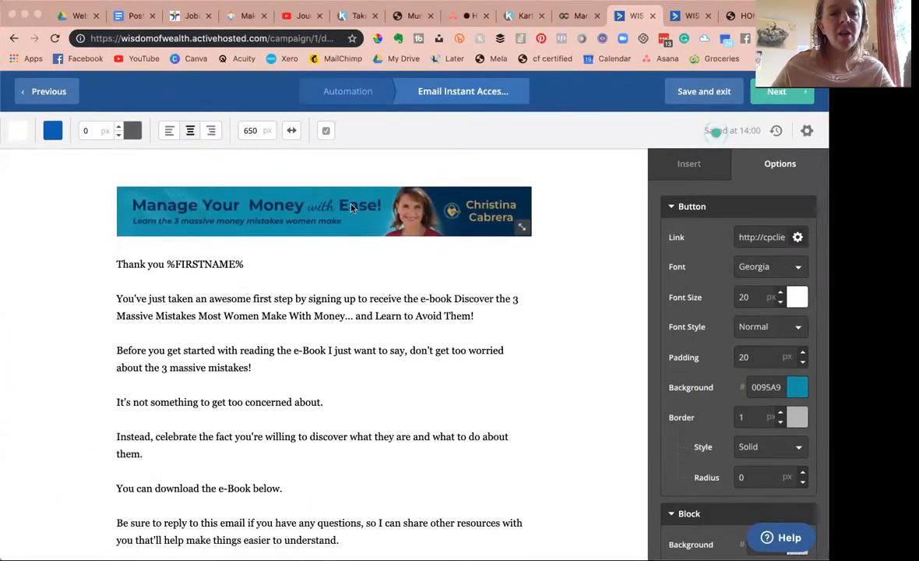
{"action": "scroll", "coordinate": [290, 246], "scroll_direction": "down", "scroll_amount": 8}
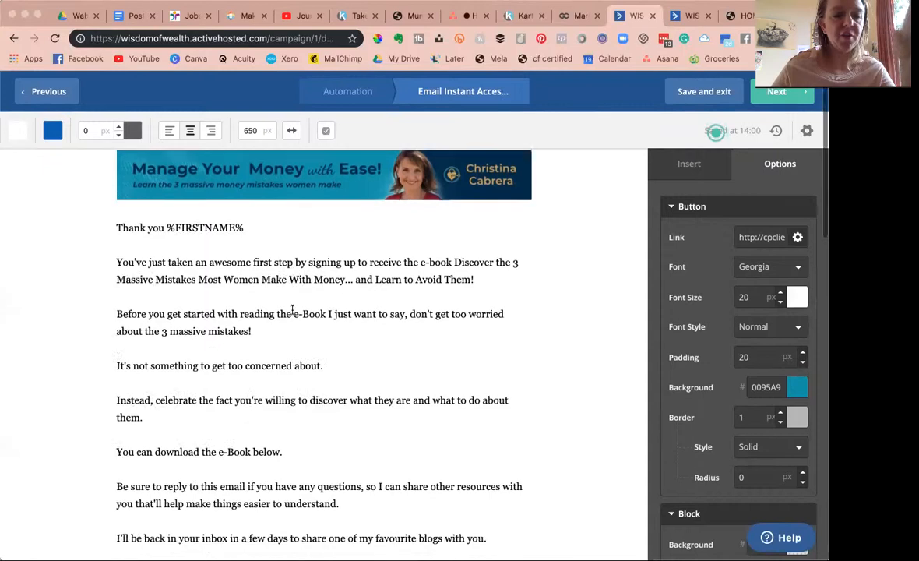
{"action": "scroll", "coordinate": [318, 380], "scroll_direction": "down", "scroll_amount": 1}
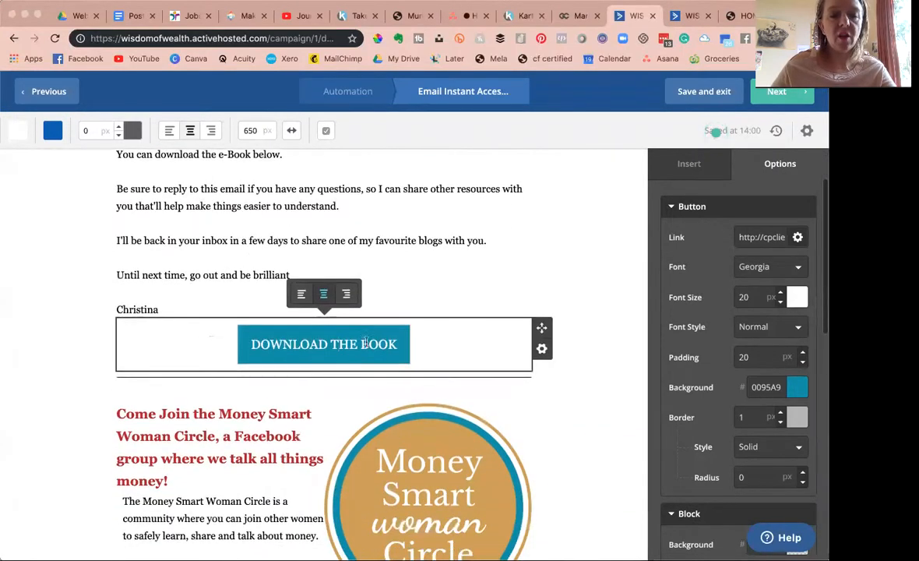
- Show the content blocks that can be inserted and review the Facebook group section and disclaimer further down the email
{"action": "left_click", "coordinate": [689, 164]}
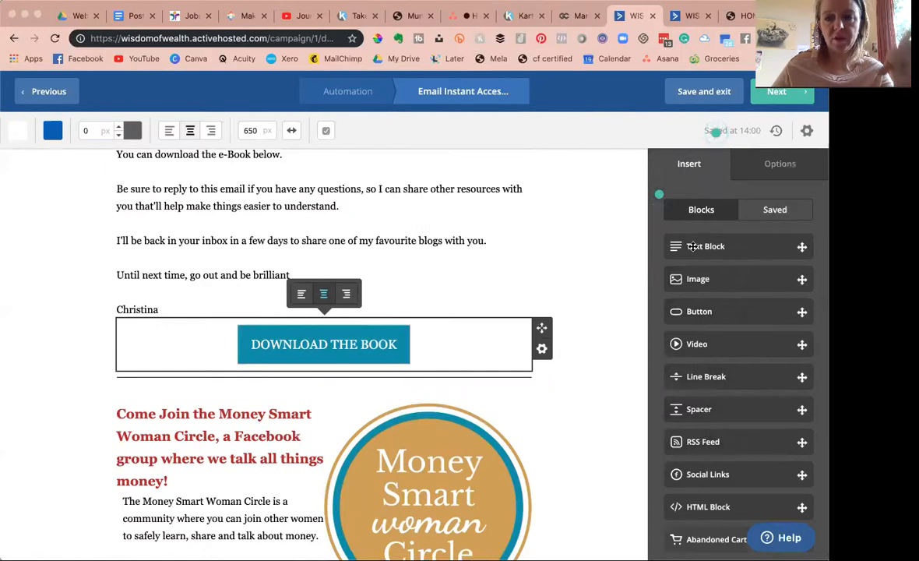
{"action": "left_click_drag", "start_coordinate": [582, 316], "coordinate": [710, 285]}
{"action": "scroll", "coordinate": [467, 419], "scroll_direction": "down", "scroll_amount": 7}
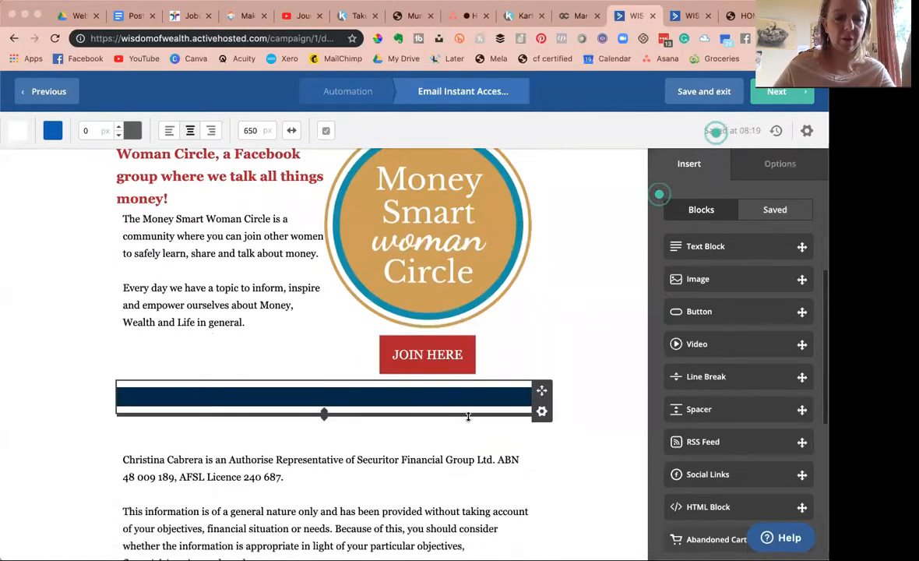
{"action": "scroll", "coordinate": [467, 419], "scroll_direction": "up", "scroll_amount": 9}
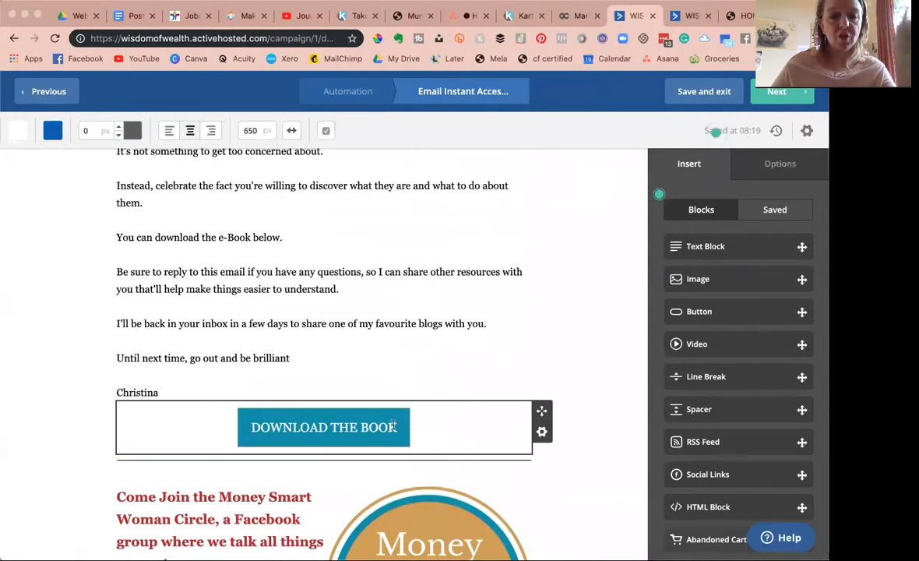
- Reselect the DOWNLOAD THE BOOK button and compare the insertable blocks with the button's own settings
{"action": "left_click", "coordinate": [367, 431]}
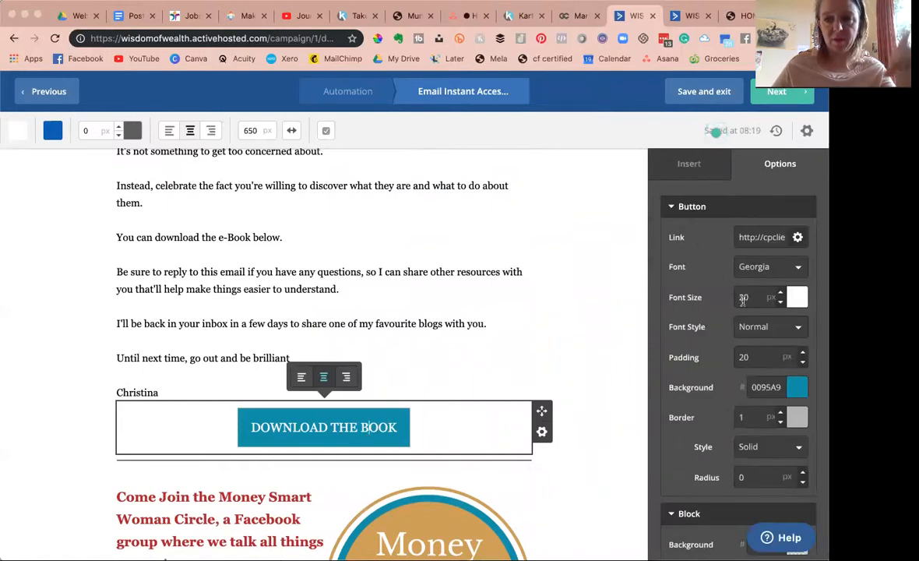
{"action": "left_click", "coordinate": [688, 165]}
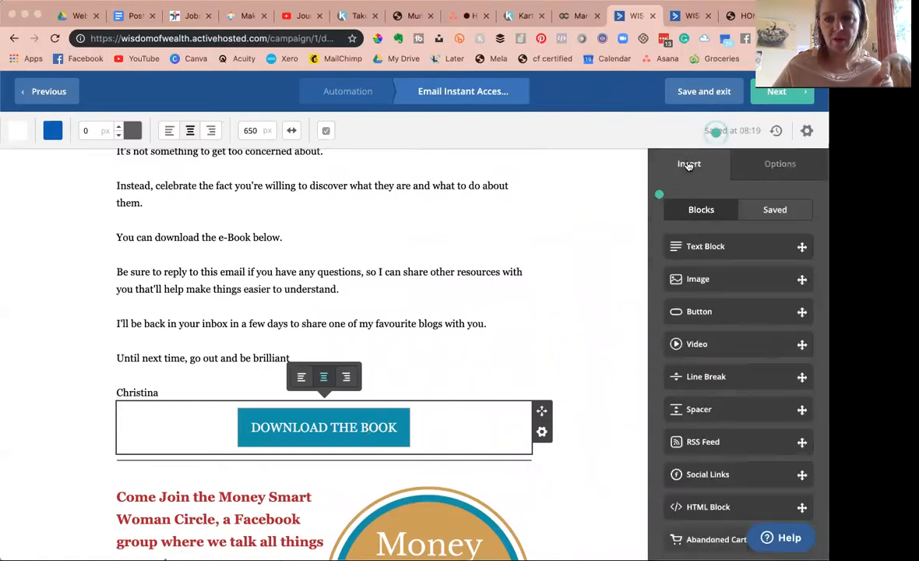
{"action": "left_click", "coordinate": [771, 164]}
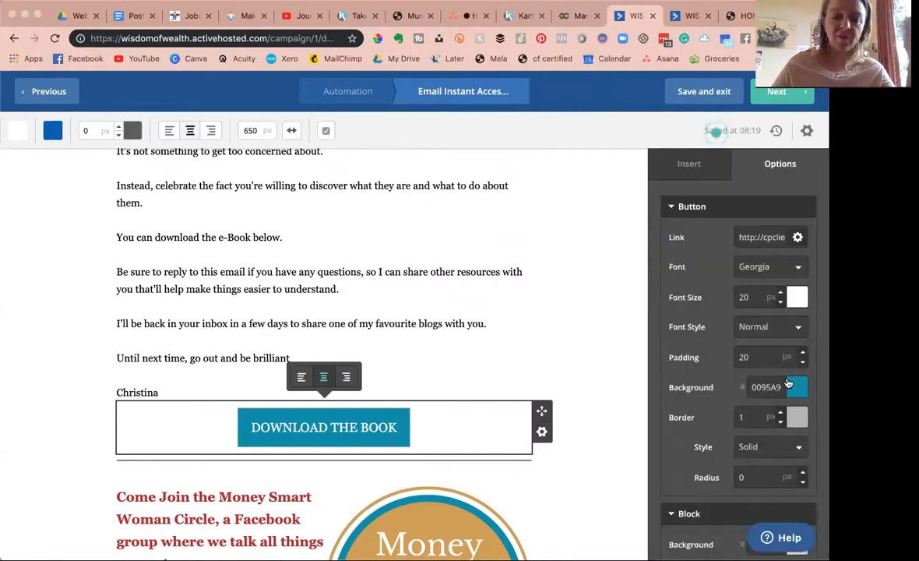
{"action": "scroll", "coordinate": [753, 443], "scroll_direction": "down", "scroll_amount": 1}
{"action": "scroll", "coordinate": [749, 446], "scroll_direction": "up", "scroll_amount": 1}
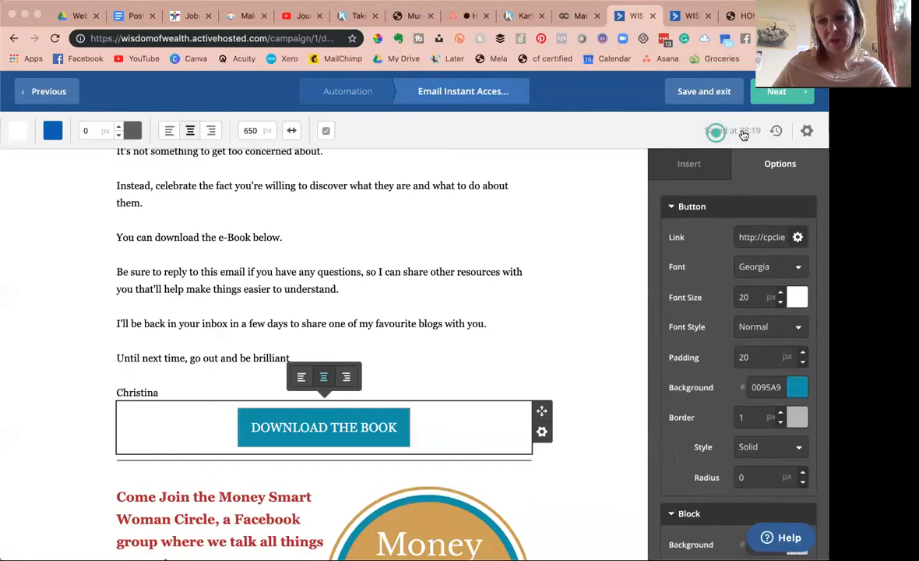
- Switch to the Wisdom of Wealth website and look through its home page
{"action": "left_click", "coordinate": [736, 15]}
{"action": "scroll", "coordinate": [543, 257], "scroll_direction": "down", "scroll_amount": 6}
{"action": "scroll", "coordinate": [542, 257], "scroll_direction": "up", "scroll_amount": 5}
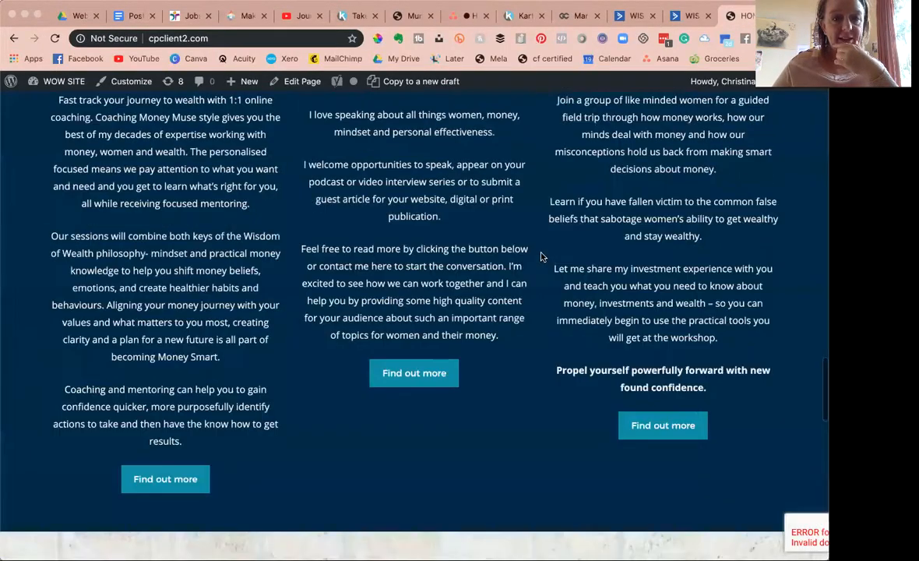
- Return to the email editor and highlight part of the DOWNLOAD THE BOOK button's link address
{"action": "left_click", "coordinate": [634, 19]}
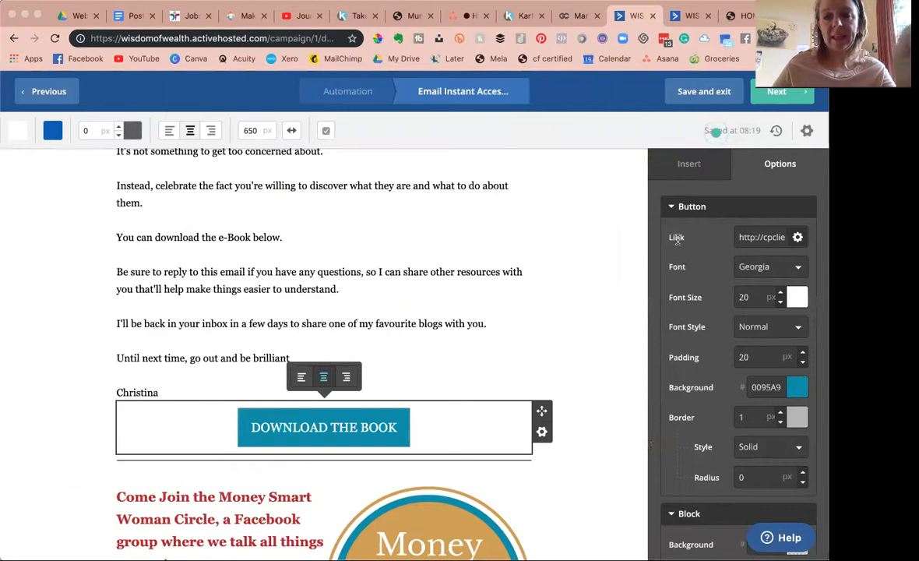
{"action": "left_click_drag", "start_coordinate": [747, 236], "coordinate": [771, 235]}
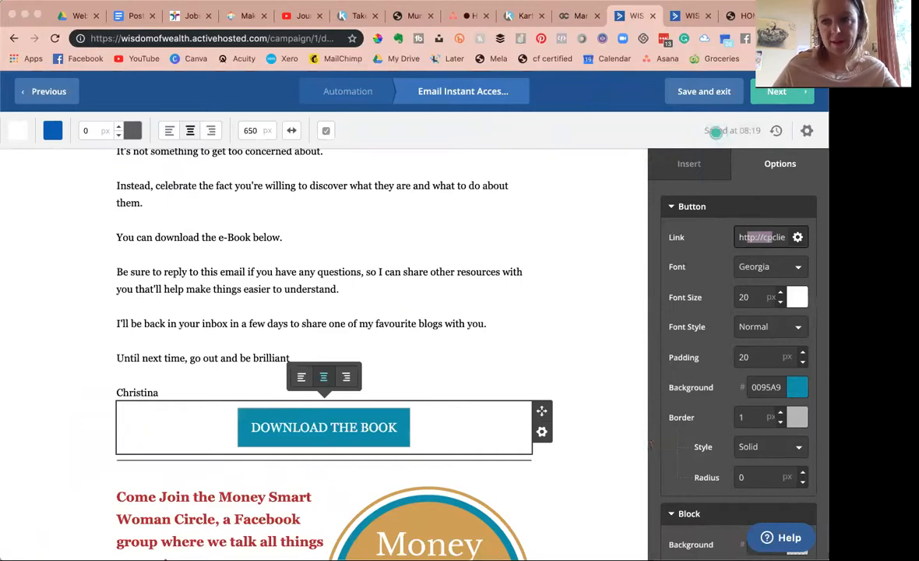
- Show the start of the website's home page, and open My Drive in Google Drive in a new tab
{"action": "left_click", "coordinate": [740, 16]}
{"action": "scroll", "coordinate": [333, 169], "scroll_direction": "up", "scroll_amount": 15}
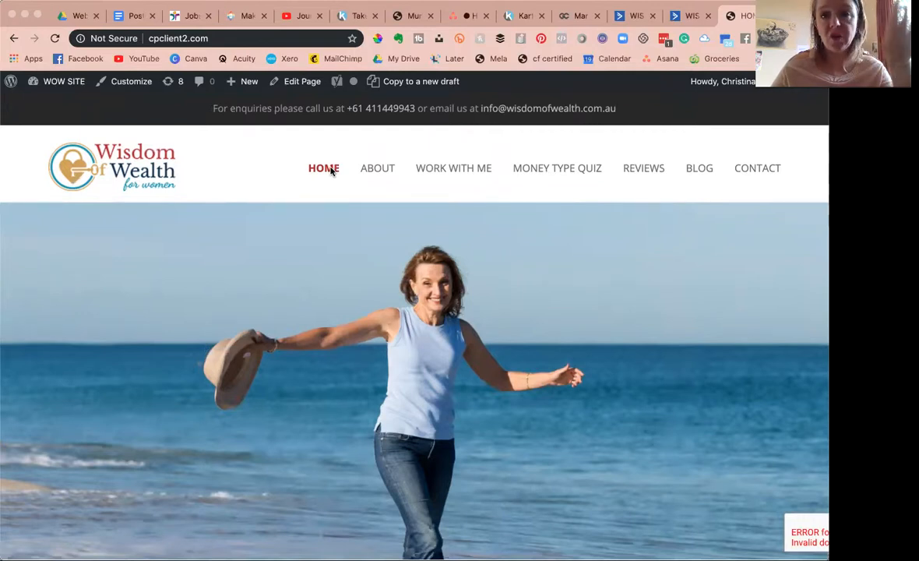
{"action": "left_click", "coordinate": [398, 60], "text": "super"}
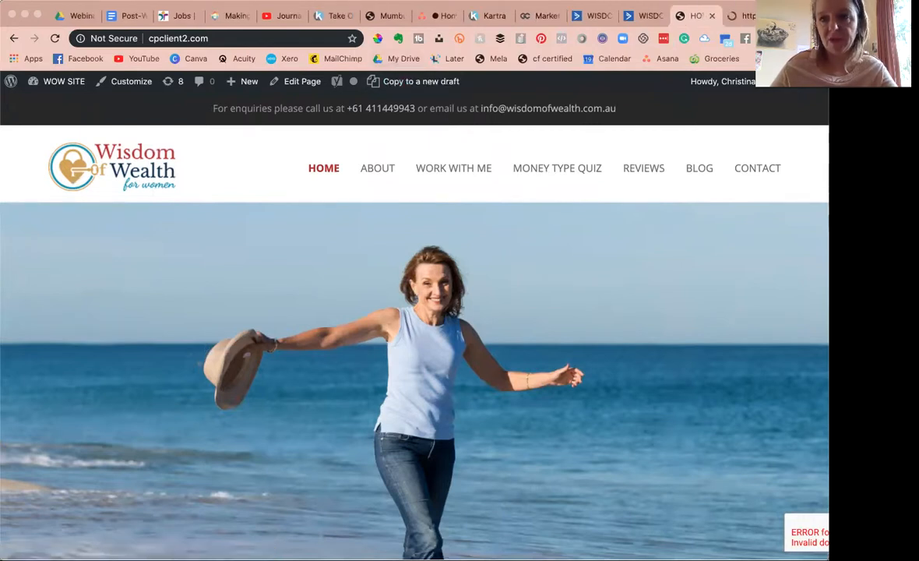
{"action": "left_click", "coordinate": [749, 23]}
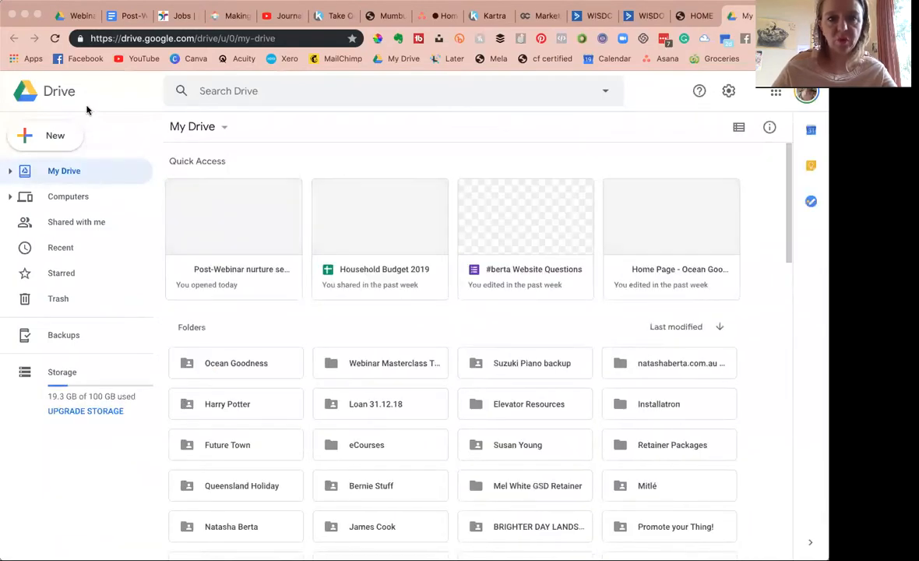
- View the file upload dialog in My Drive and close it without choosing a file
{"action": "left_click", "coordinate": [56, 144]}
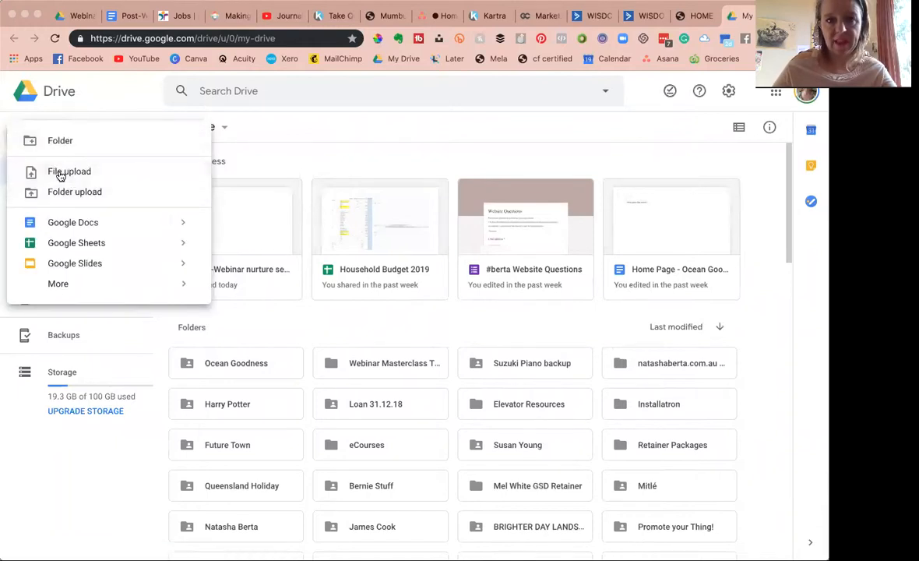
{"action": "left_click", "coordinate": [61, 173]}
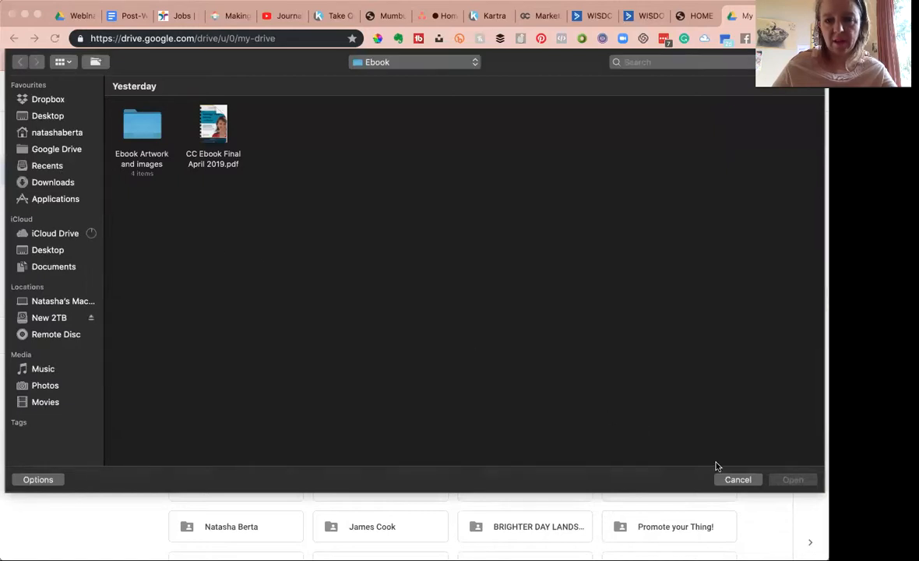
{"action": "left_click", "coordinate": [725, 479]}
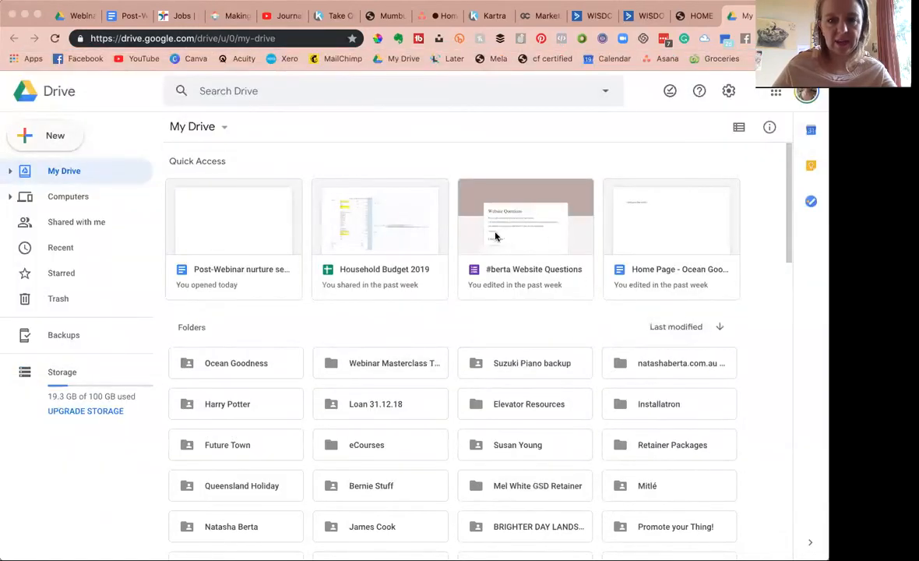
- View the file options of the Household Budget 2019 spreadsheet, including the one for getting a shareable link
{"action": "left_click", "coordinate": [401, 226]}
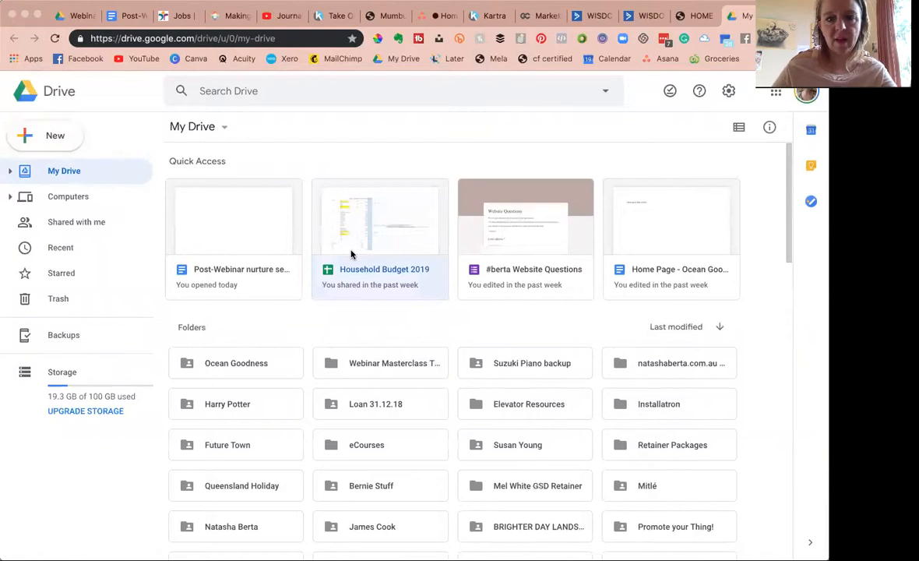
{"action": "right_click", "coordinate": [352, 223]}
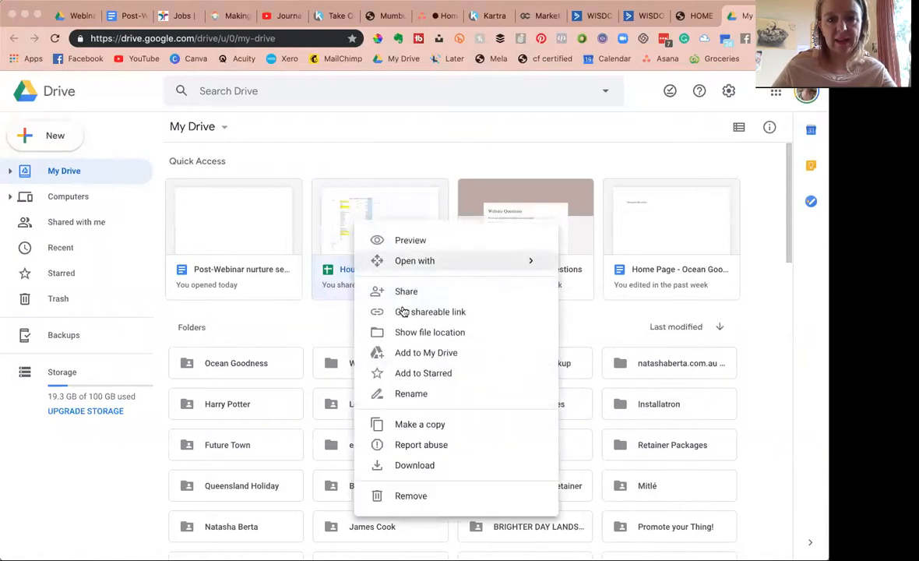
- Open the WordPress site's Upload New Media page, view its file selection dialog and close it without choosing a file
{"action": "left_click", "coordinate": [598, 22]}
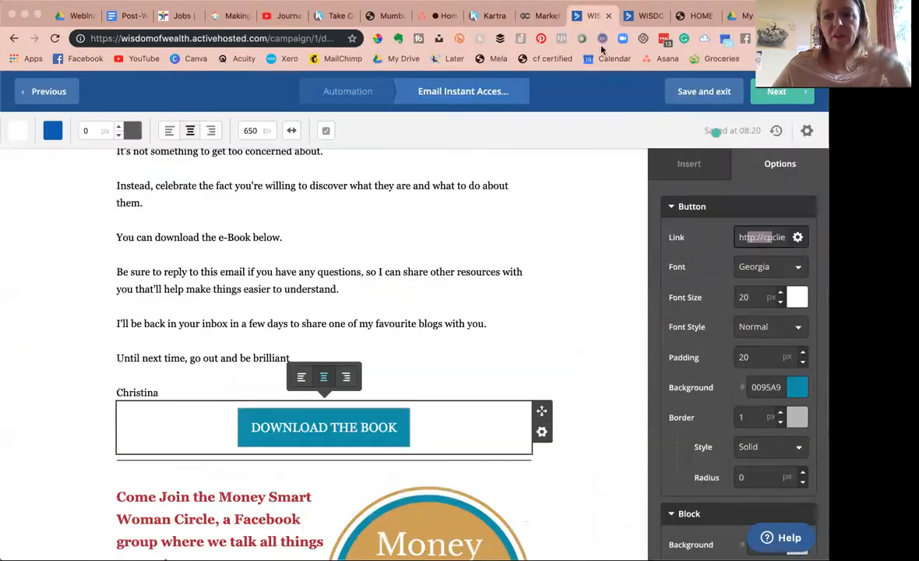
{"action": "left_click", "coordinate": [697, 17]}
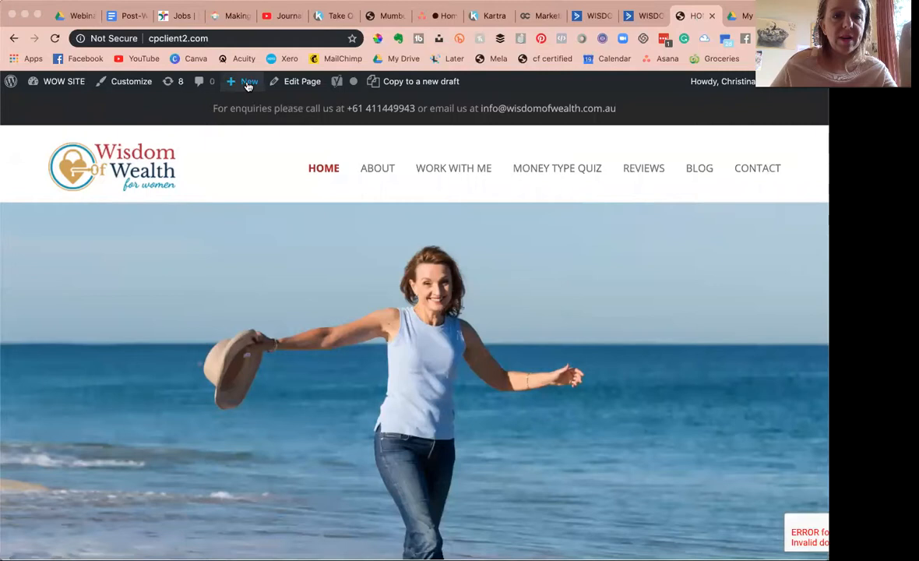
{"action": "mouse_move", "coordinate": [246, 84]}
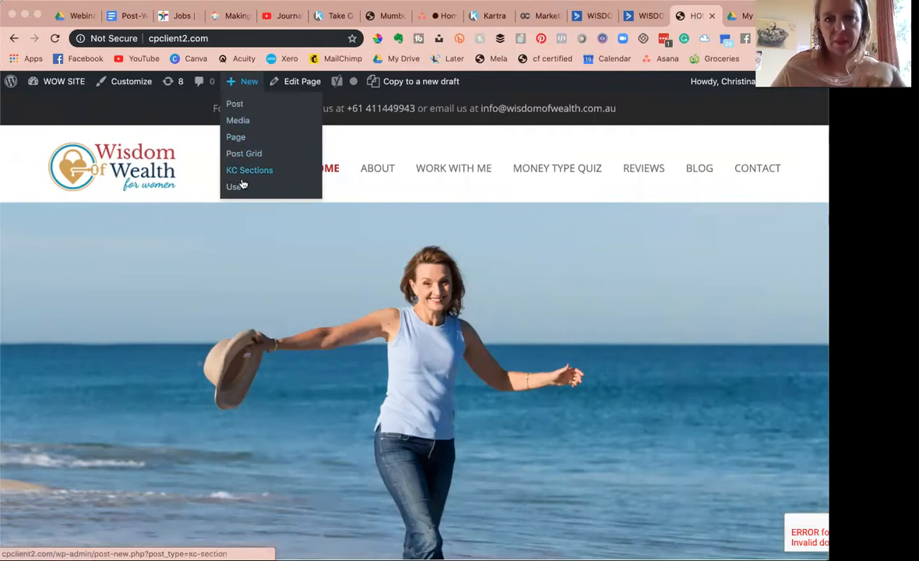
{"action": "left_click", "coordinate": [242, 121]}
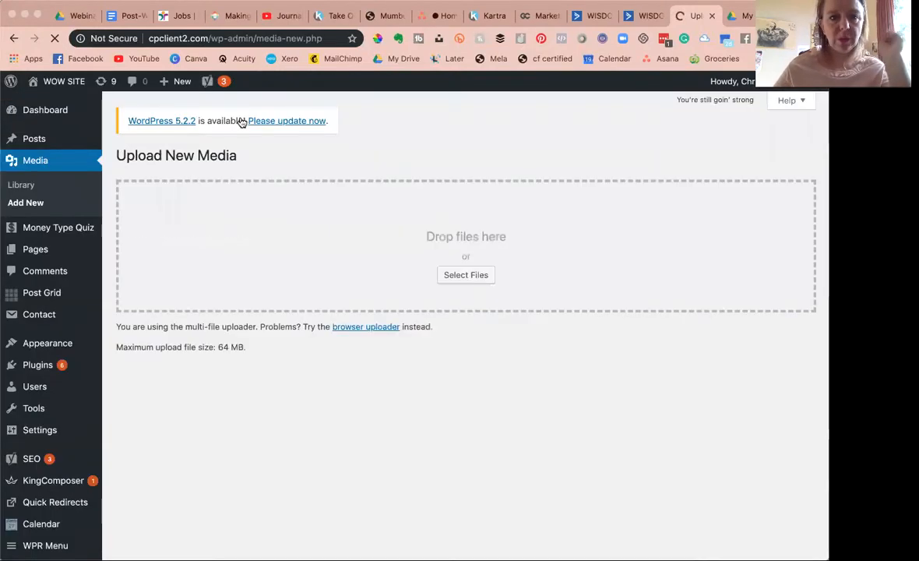
{"action": "left_click", "coordinate": [465, 277]}
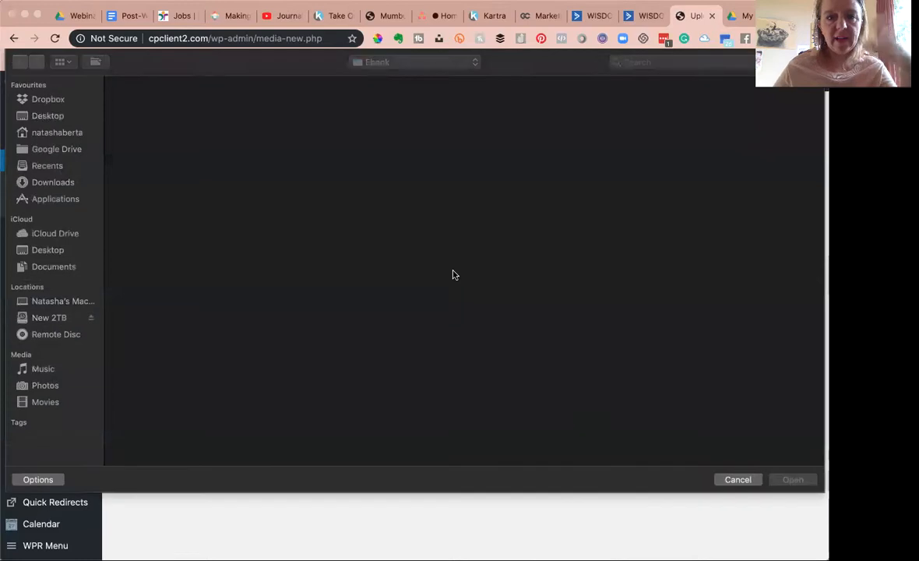
{"action": "left_click", "coordinate": [738, 480]}
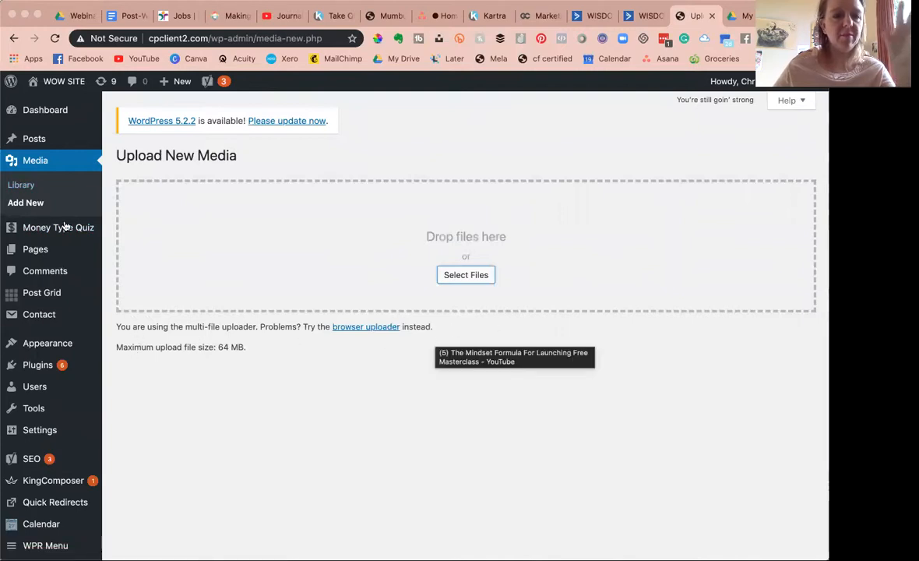
- Open the attachment details of CC-Ebook-Final-April-2019.pdf in the media library and select its full URL
{"action": "left_click", "coordinate": [29, 189]}
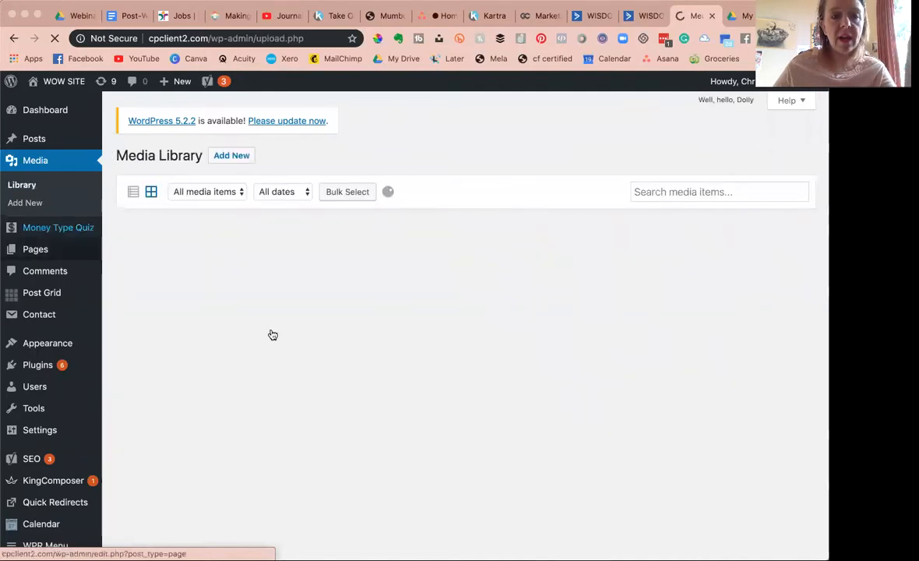
{"action": "scroll", "coordinate": [411, 380], "scroll_direction": "down", "scroll_amount": 2}
{"action": "scroll", "coordinate": [412, 379], "scroll_direction": "down", "scroll_amount": 1}
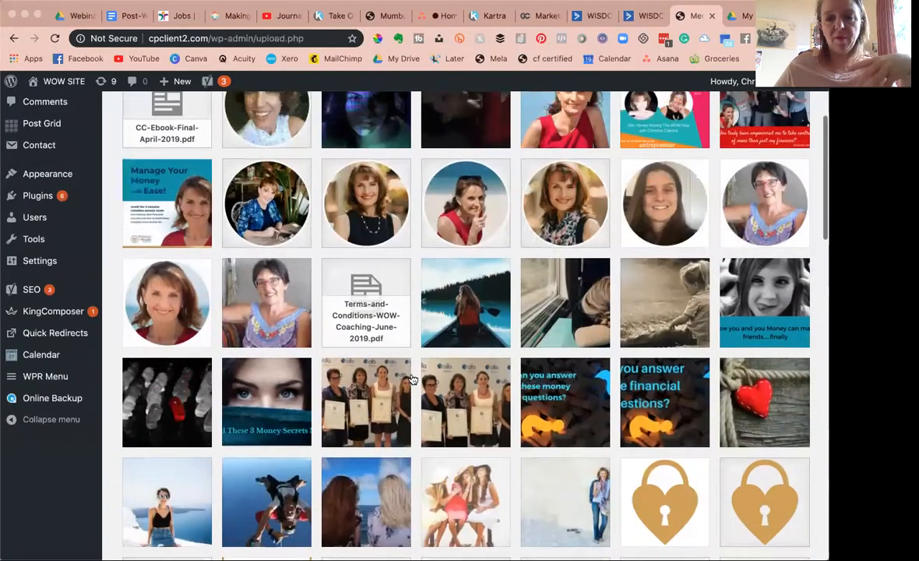
{"action": "scroll", "coordinate": [412, 379], "scroll_direction": "up", "scroll_amount": 3}
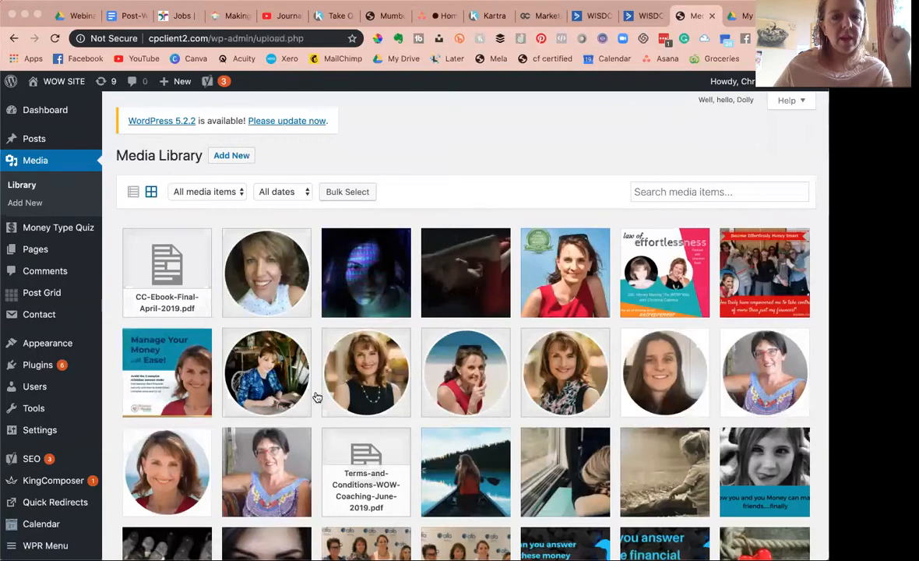
{"action": "scroll", "coordinate": [323, 401], "scroll_direction": "down", "scroll_amount": 2}
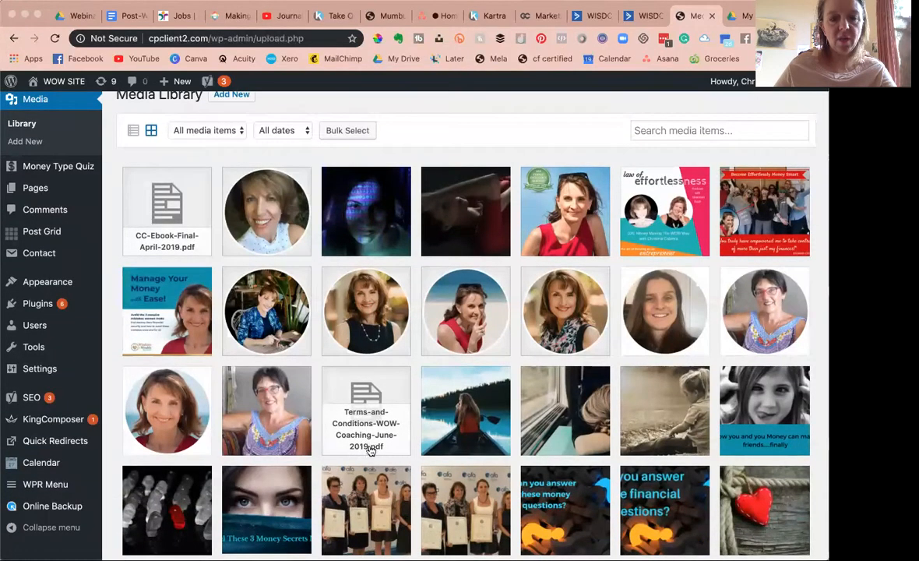
{"action": "scroll", "coordinate": [369, 427], "scroll_direction": "up", "scroll_amount": 2}
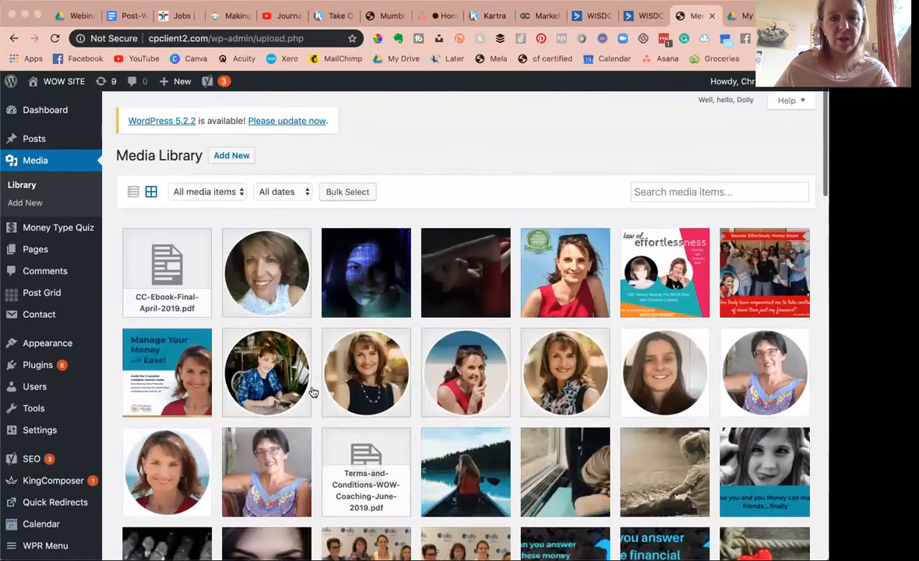
{"action": "left_click", "coordinate": [158, 271]}
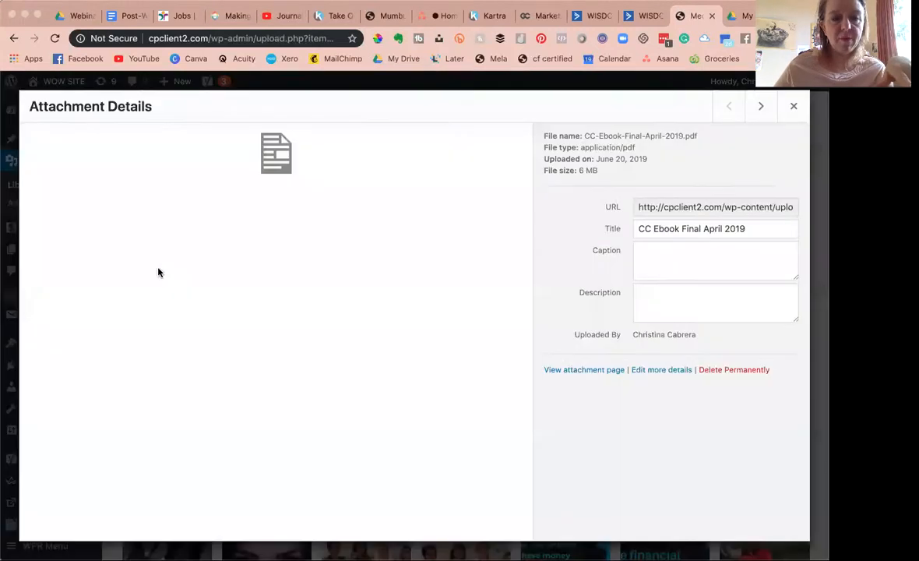
{"action": "left_click", "coordinate": [658, 207]}
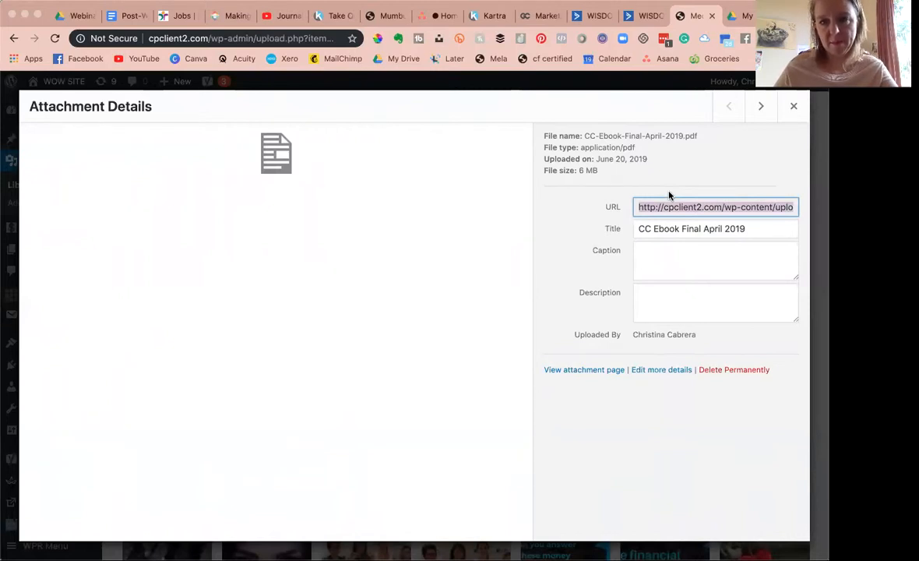
- Show My Drive briefly, and return to the email editor to select the DOWNLOAD THE BOOK button's whole link address
{"action": "left_click", "coordinate": [749, 16]}
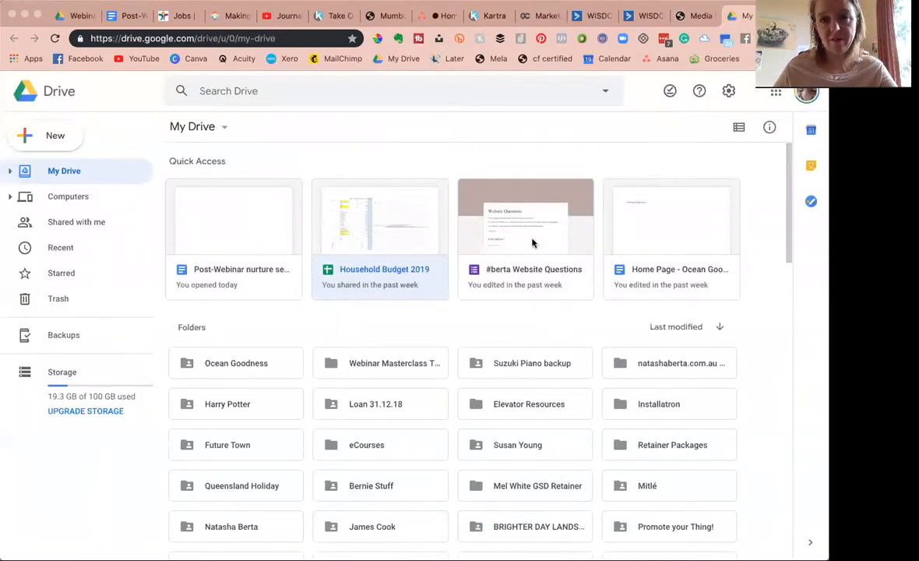
{"action": "left_click", "coordinate": [589, 16]}
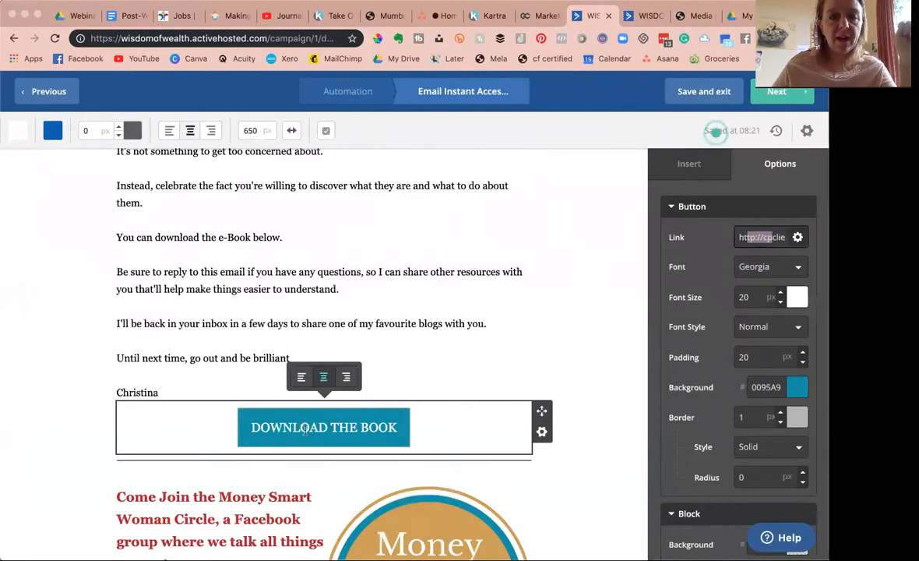
{"action": "triple_click", "coordinate": [753, 237]}
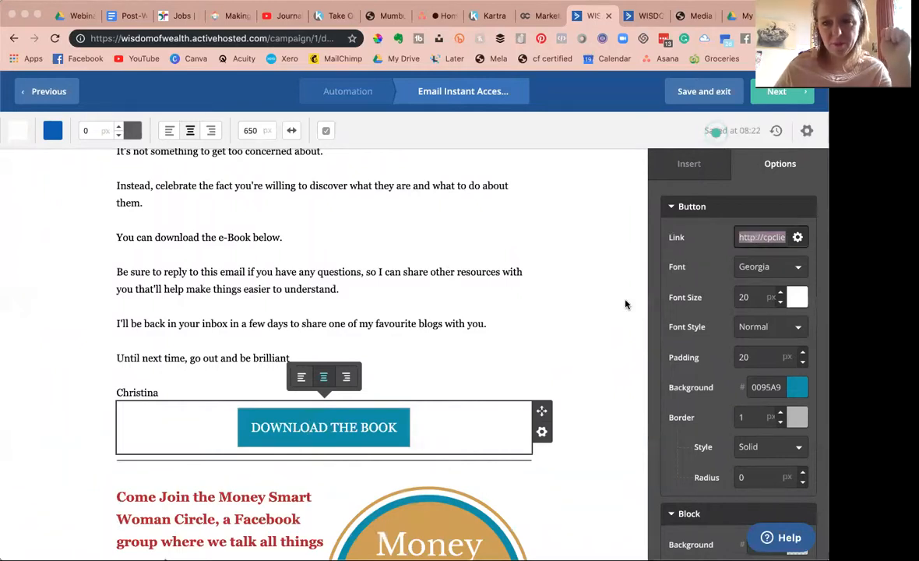
- Select the JOIN HERE button below the Money Smart Woman Circle logo and highlight its link address
{"action": "scroll", "coordinate": [611, 281], "scroll_direction": "down", "scroll_amount": 5}
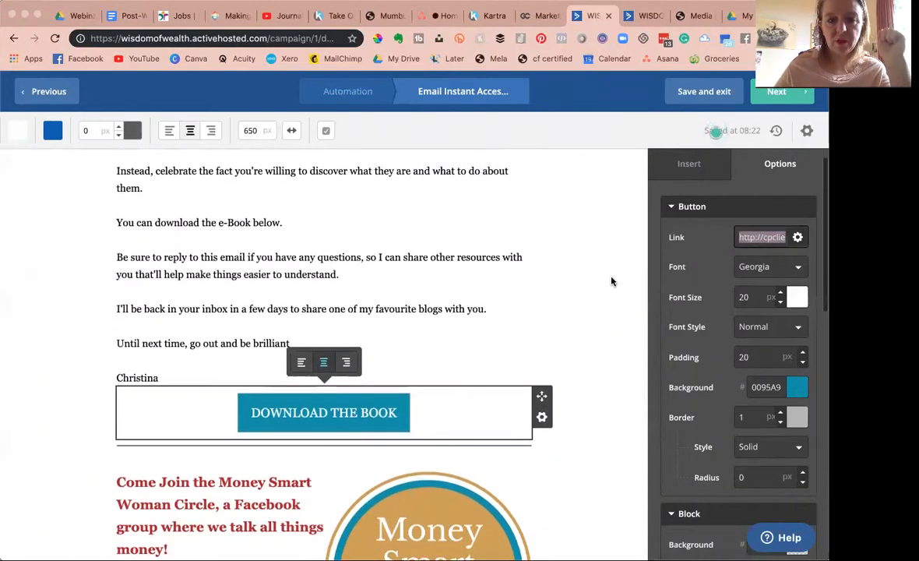
{"action": "scroll", "coordinate": [611, 281], "scroll_direction": "down", "scroll_amount": 1}
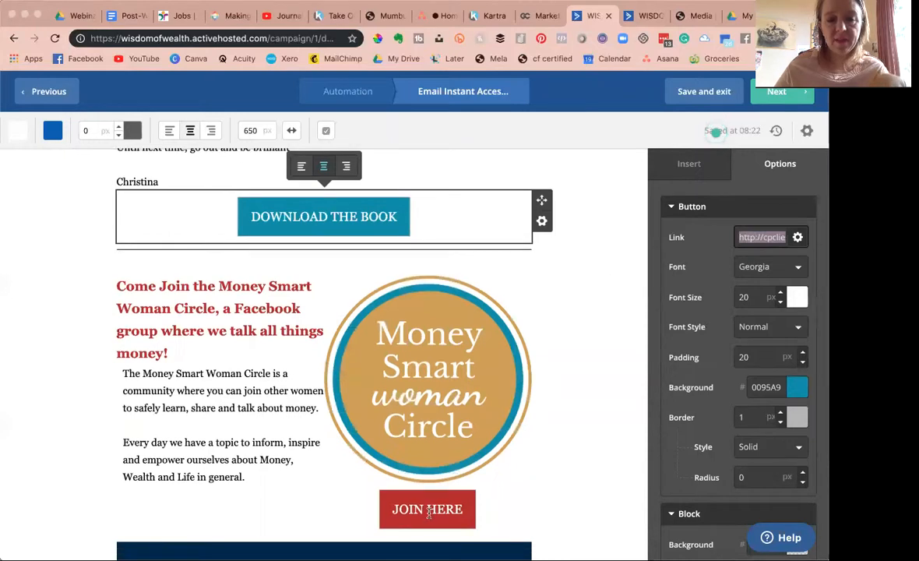
{"action": "left_click", "coordinate": [425, 510]}
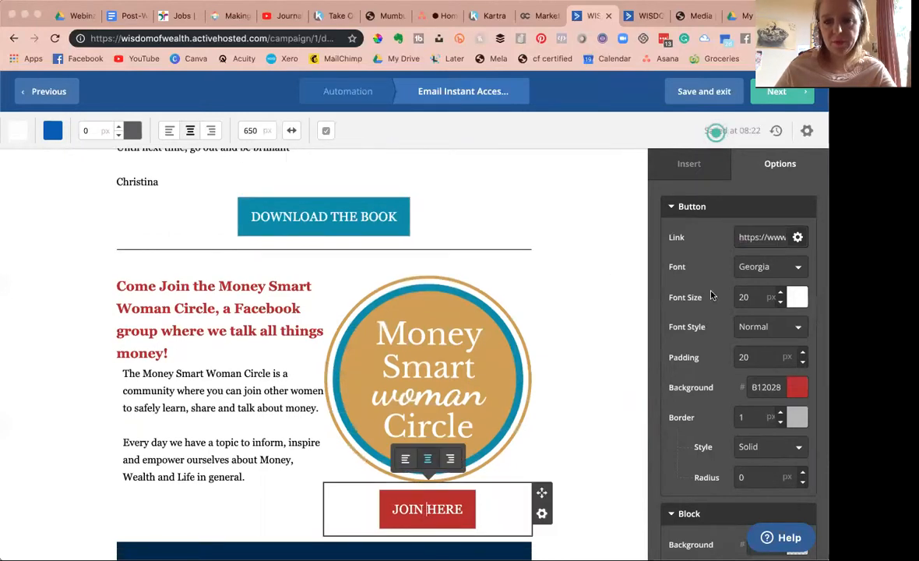
{"action": "left_click", "coordinate": [764, 237]}
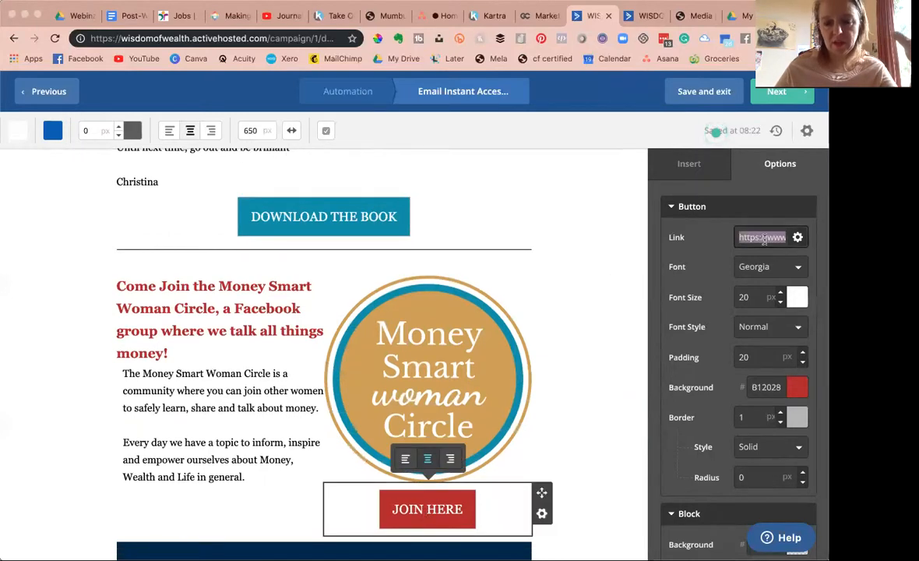
- View the options of the Money Smart Woman Circle image, the Facebook group text block and the dark blue line break
{"action": "left_click", "coordinate": [446, 372]}
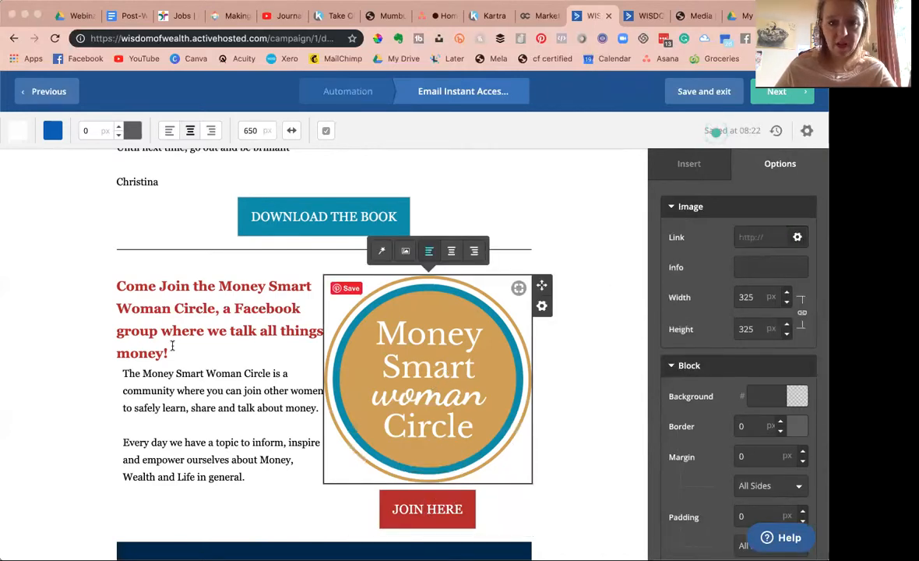
{"action": "left_click", "coordinate": [187, 309]}
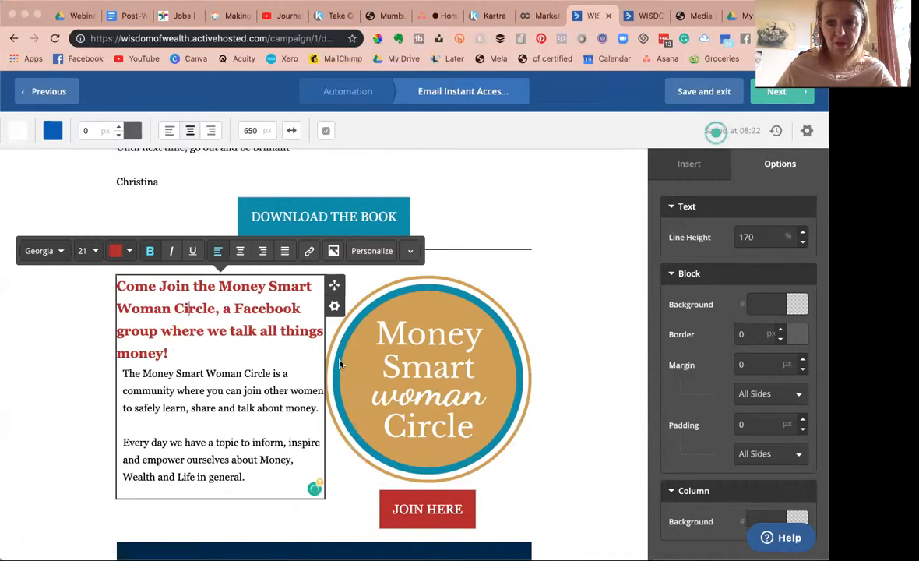
{"action": "scroll", "coordinate": [293, 347], "scroll_direction": "down", "scroll_amount": 3}
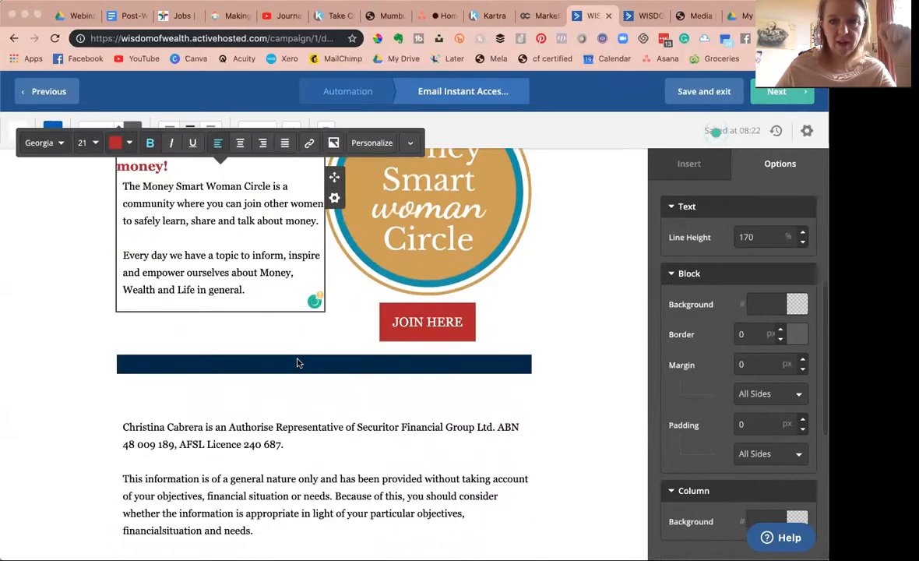
{"action": "left_click", "coordinate": [299, 363]}
{"action": "scroll", "coordinate": [498, 390], "scroll_direction": "up", "scroll_amount": 8}
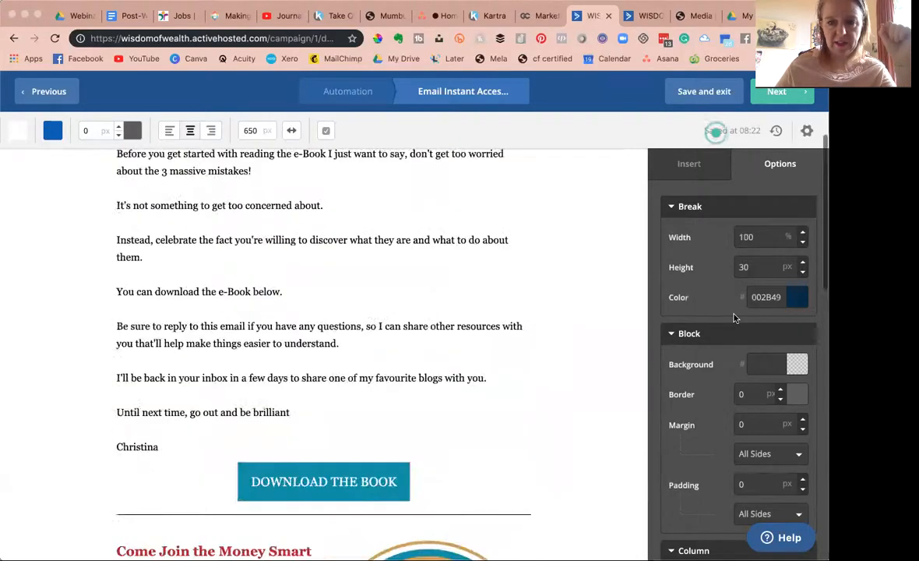
{"action": "scroll", "coordinate": [498, 389], "scroll_direction": "down", "scroll_amount": 4}
{"action": "left_click", "coordinate": [438, 450]}
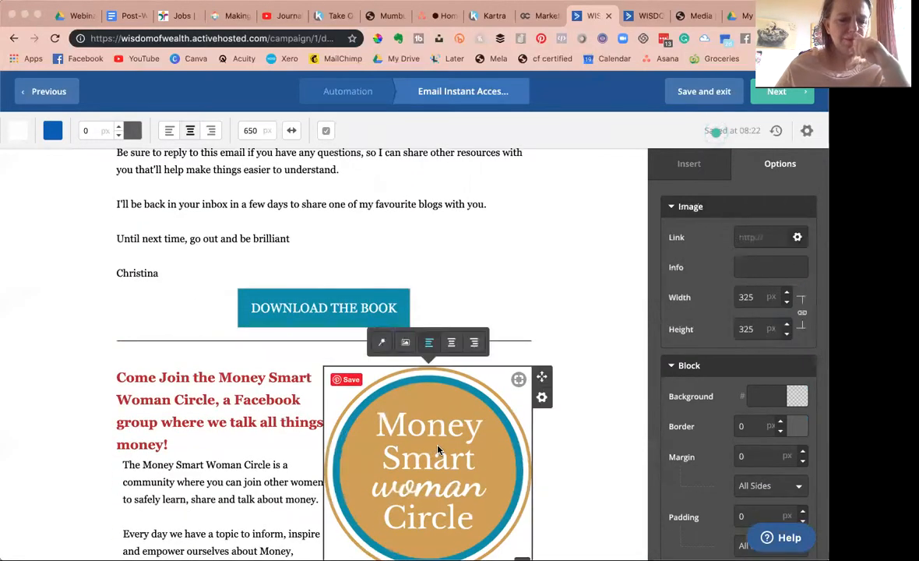
- Show the content blocks available for insertion, and save and exit the email
{"action": "scroll", "coordinate": [436, 448], "scroll_direction": "down", "scroll_amount": 3}
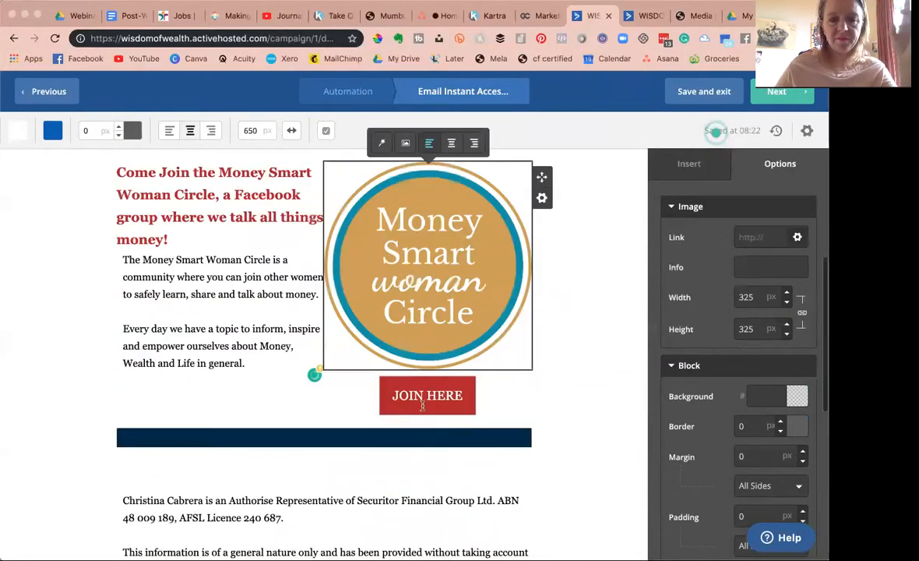
{"action": "left_click", "coordinate": [680, 173]}
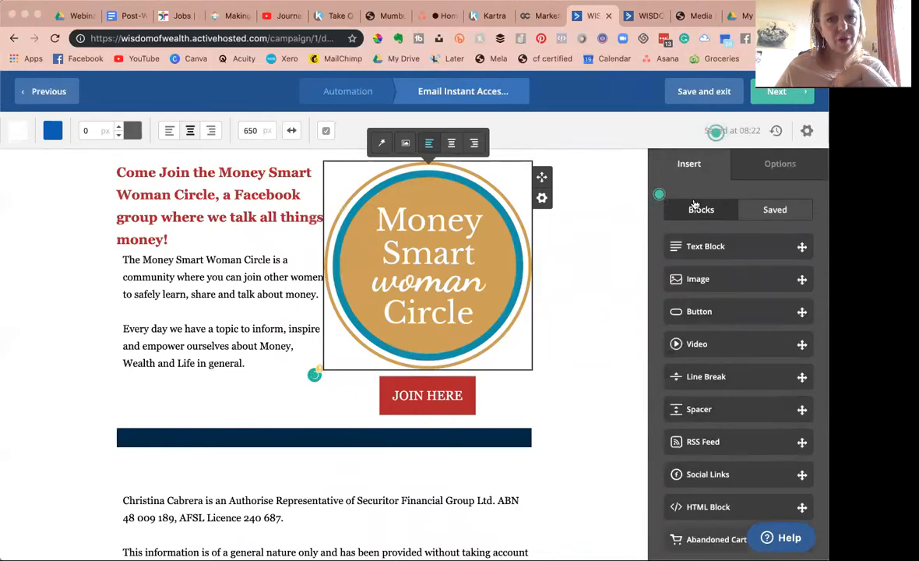
{"action": "left_click", "coordinate": [711, 93]}
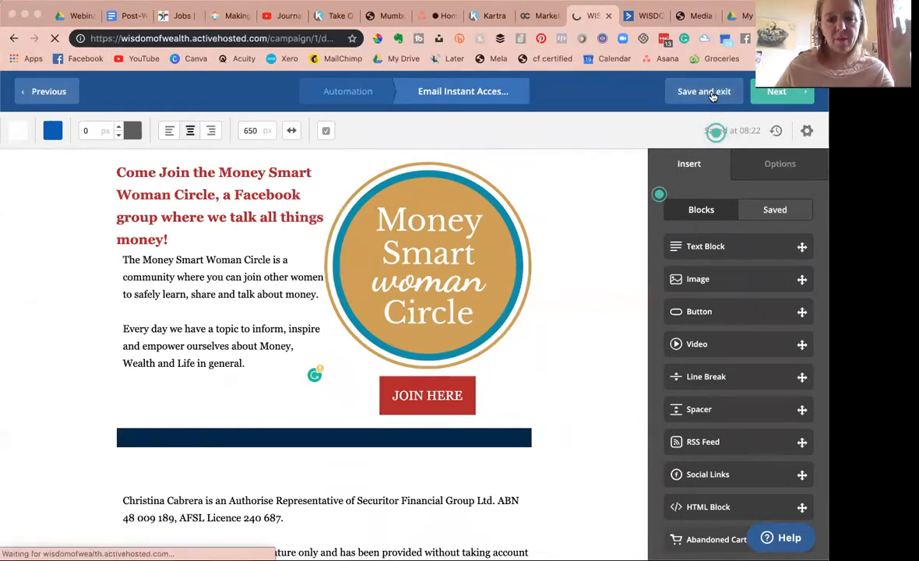